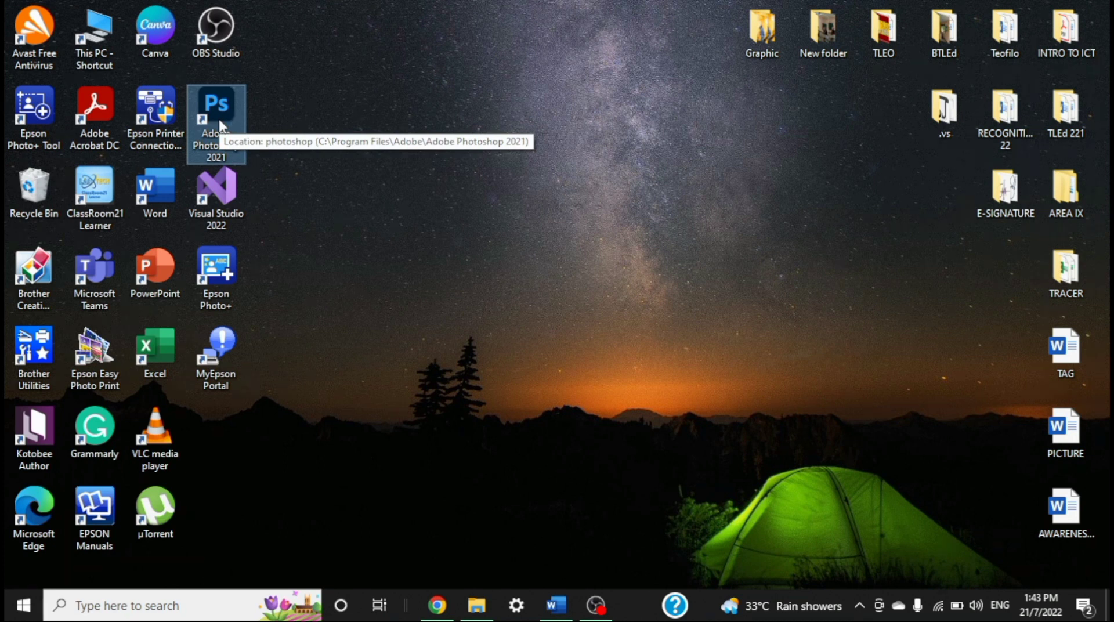
Start Photoshop and create a blank 16 x 12 cm document from the Default Photoshop Size preset
double_click(220, 125)
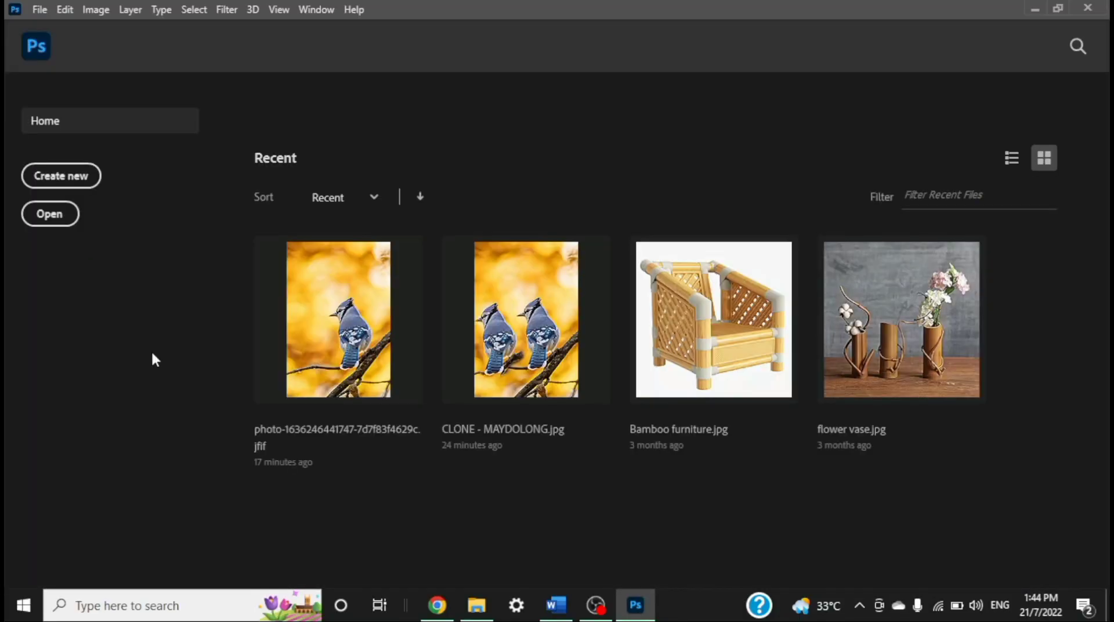
click(65, 182)
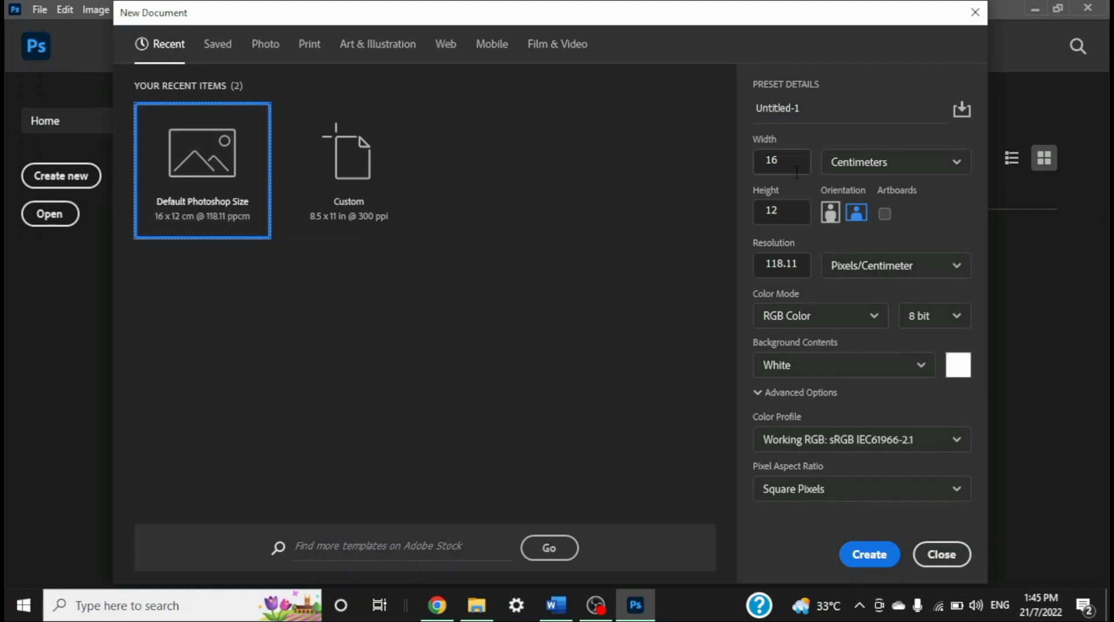
click(869, 555)
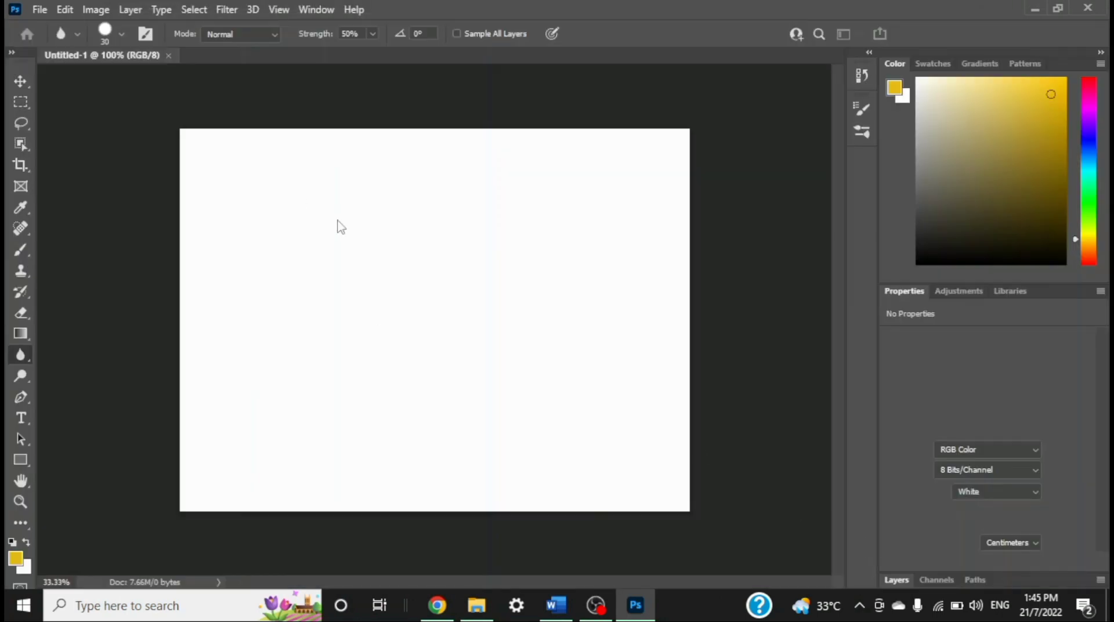
click(40, 10)
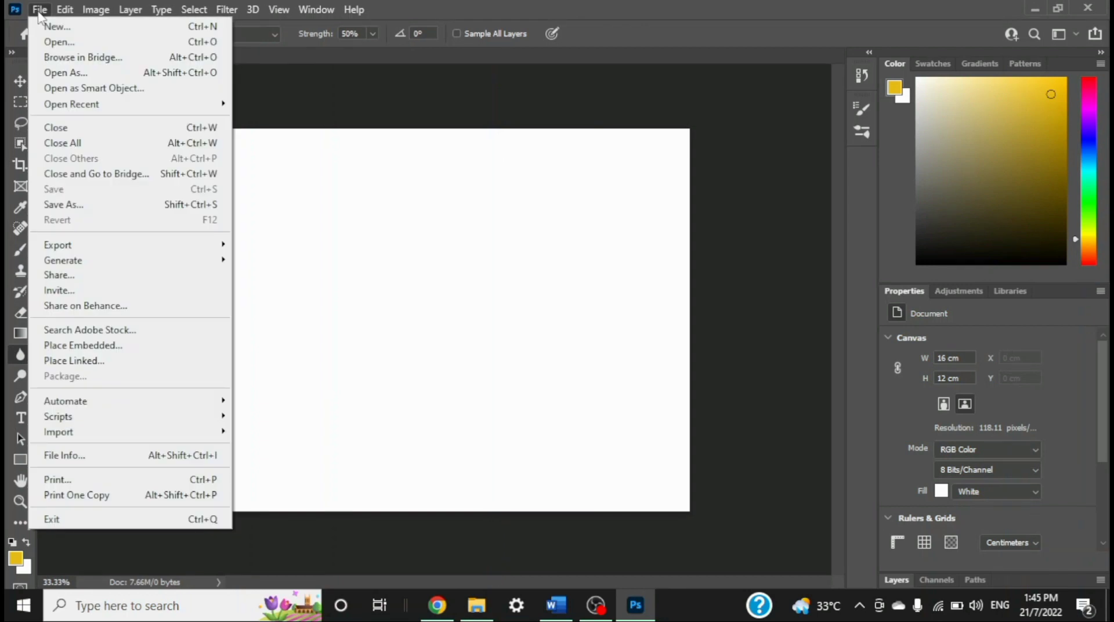
click(84, 45)
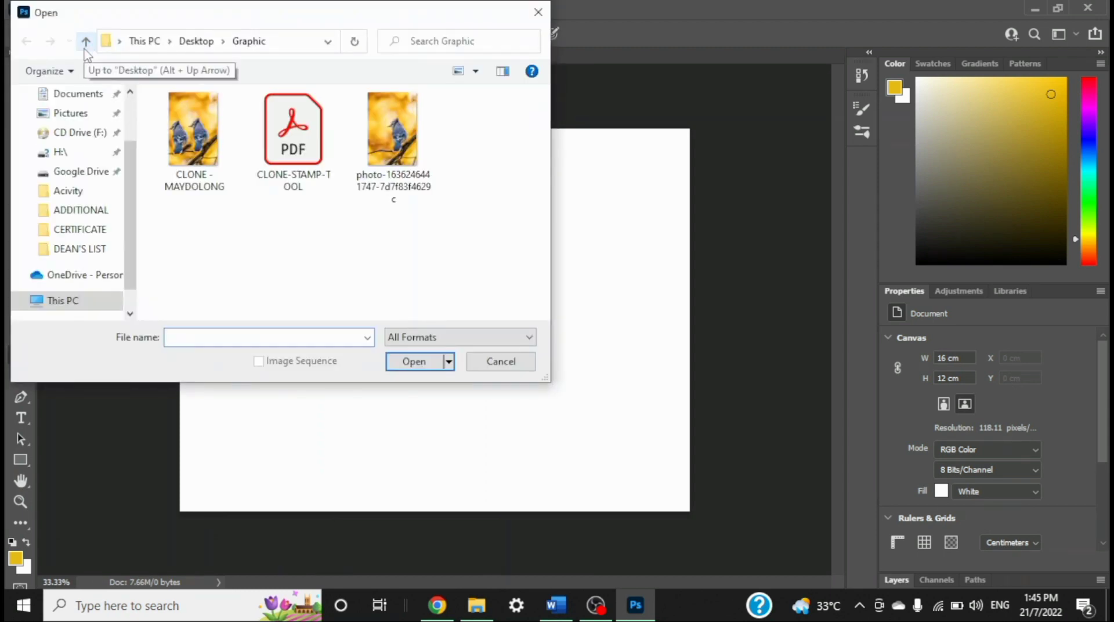
click(385, 131)
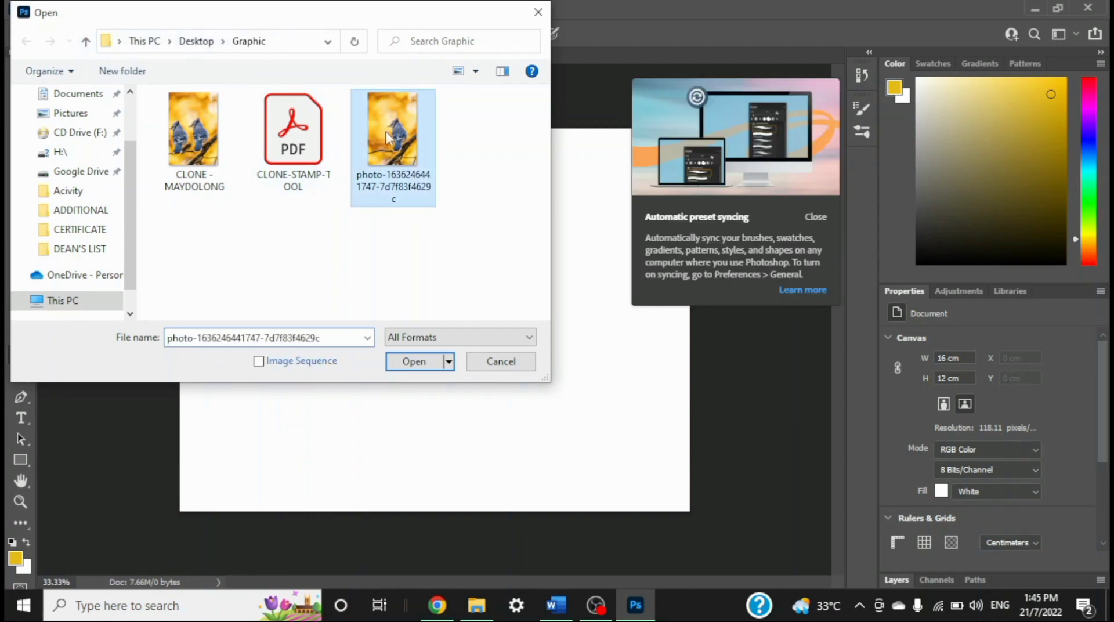
click(419, 361)
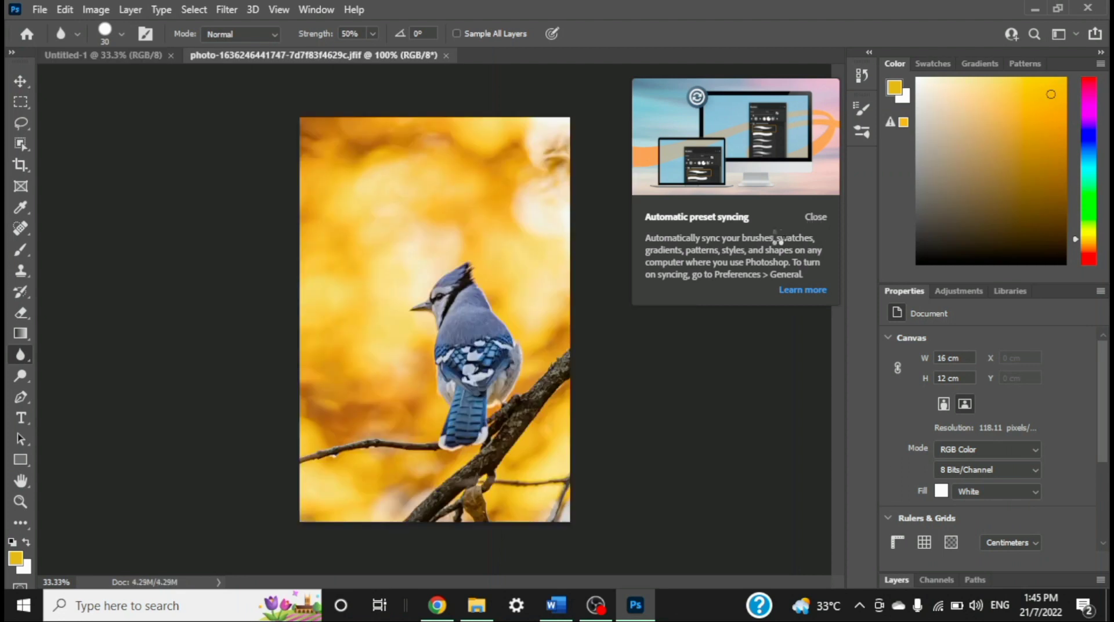
click(814, 217)
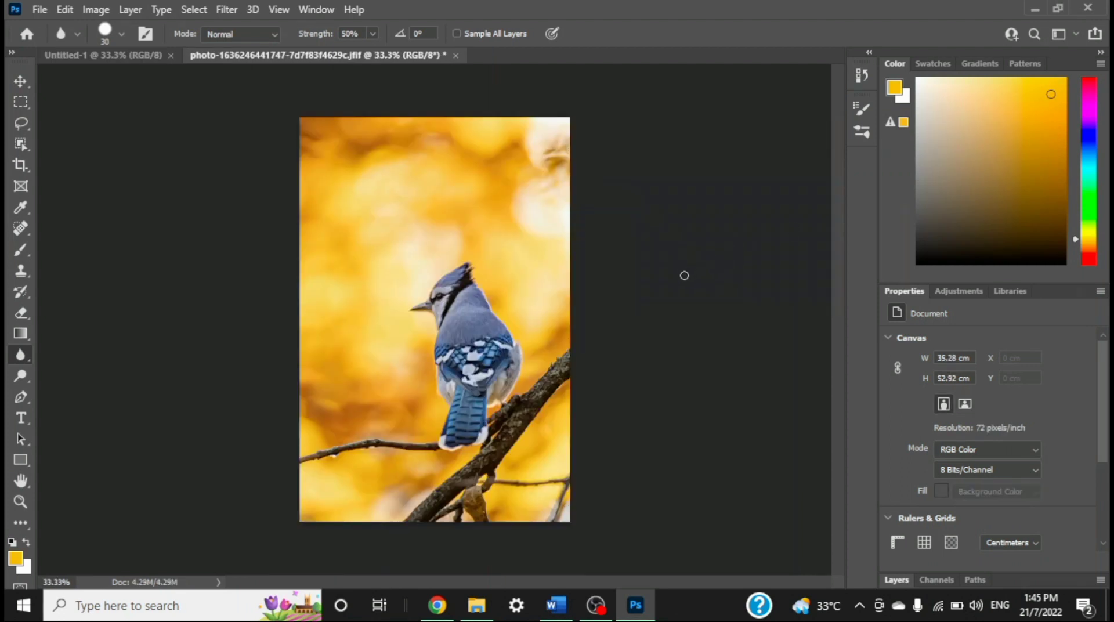
Activate the Blur tool for work on the bird and choose the 123 px hard round brush tip
right_click(13, 351)
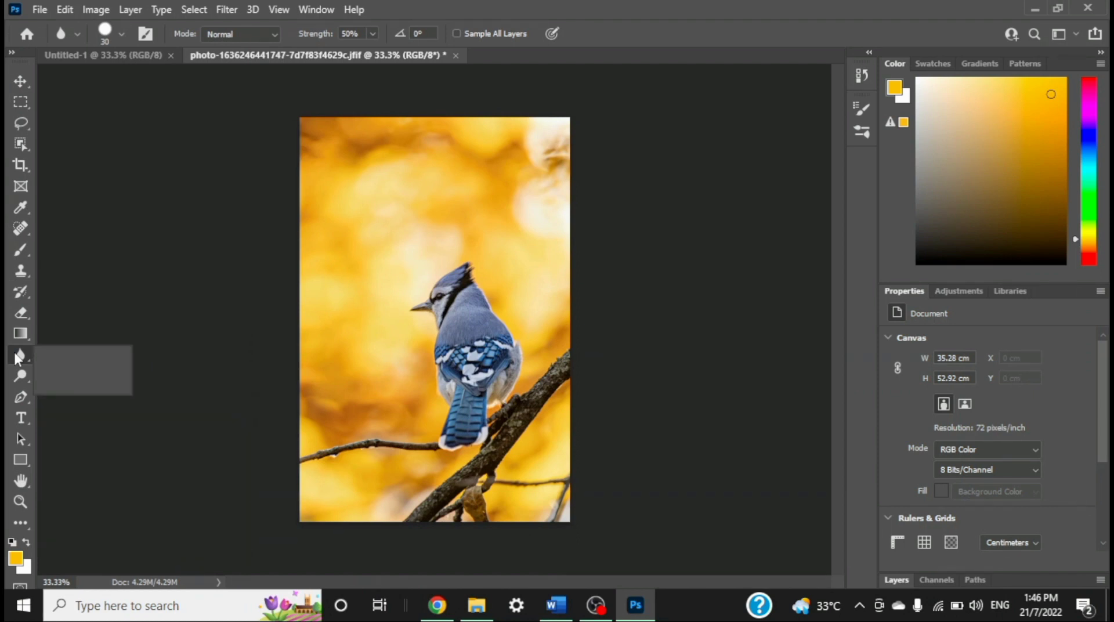
click(96, 355)
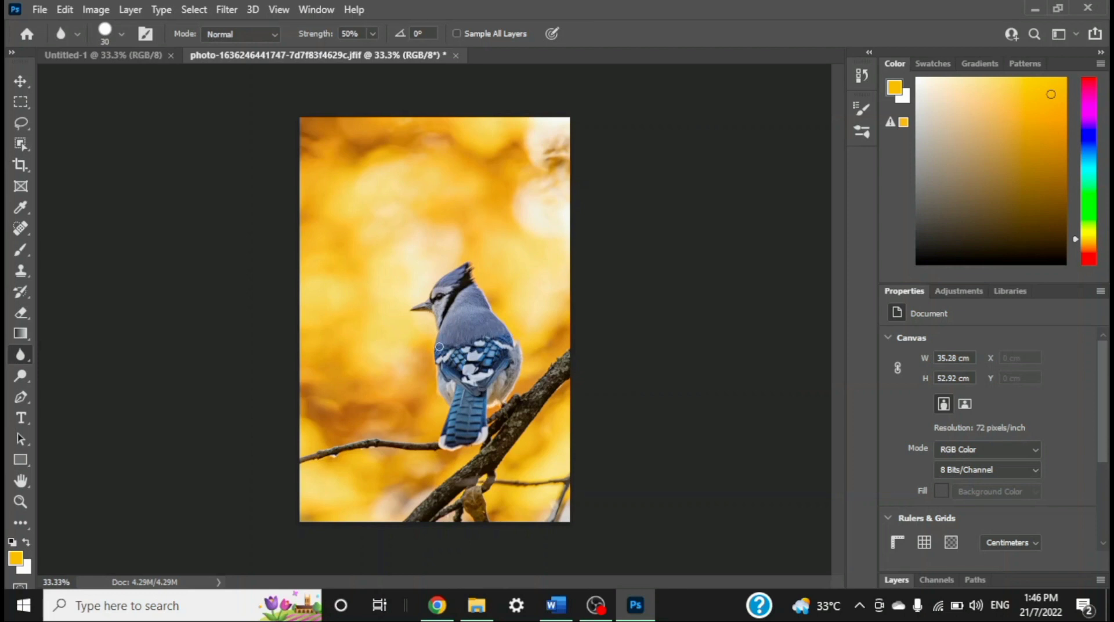
click(20, 501)
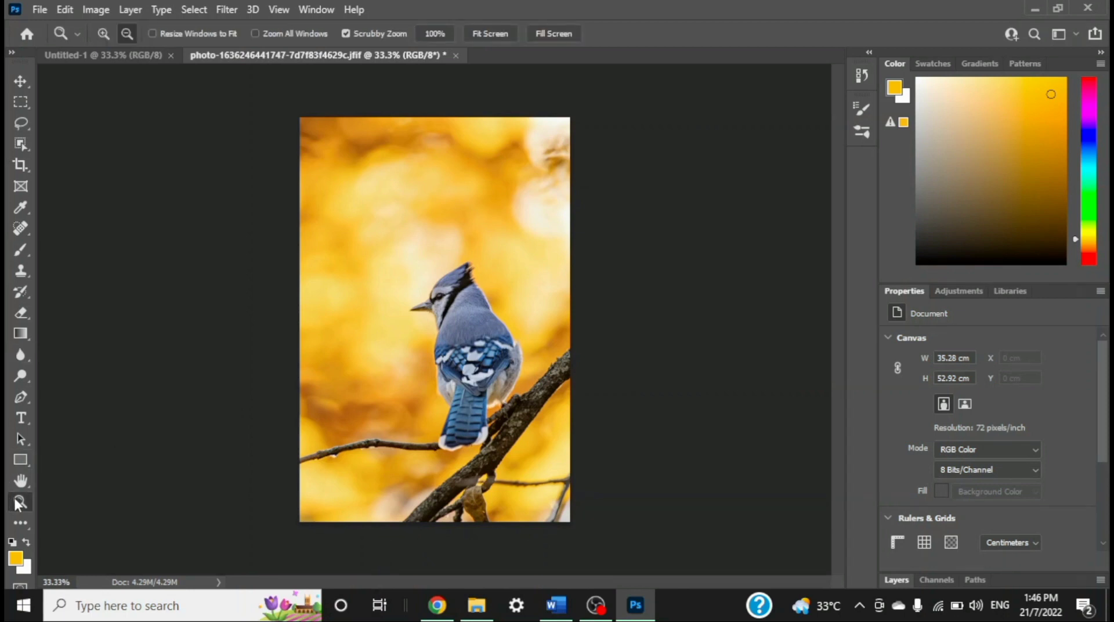
click(103, 33)
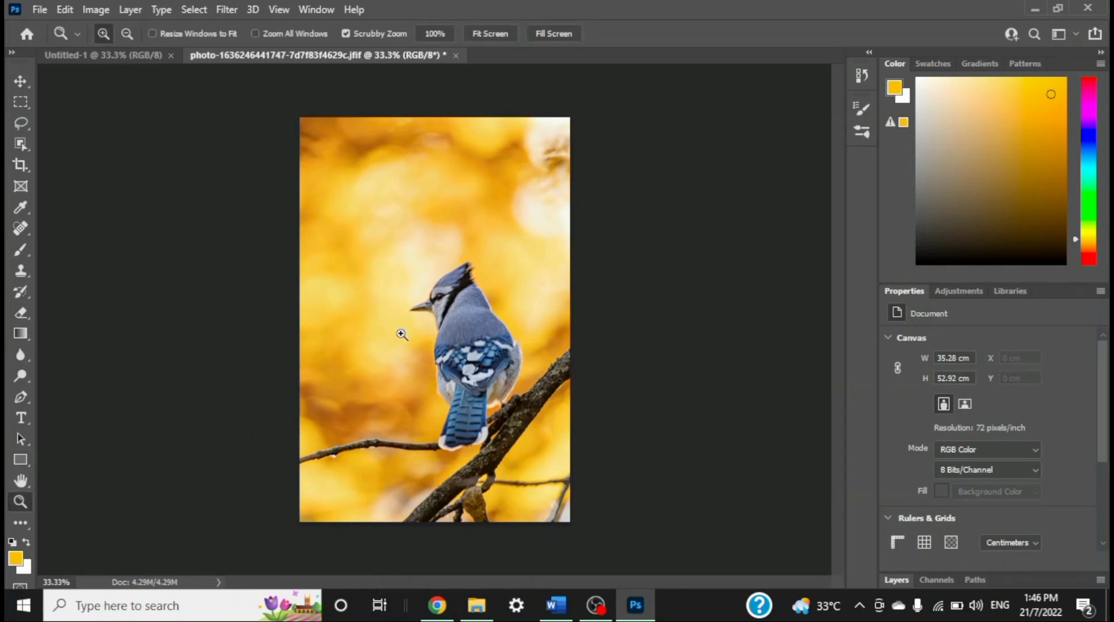
click(425, 336)
click(425, 337)
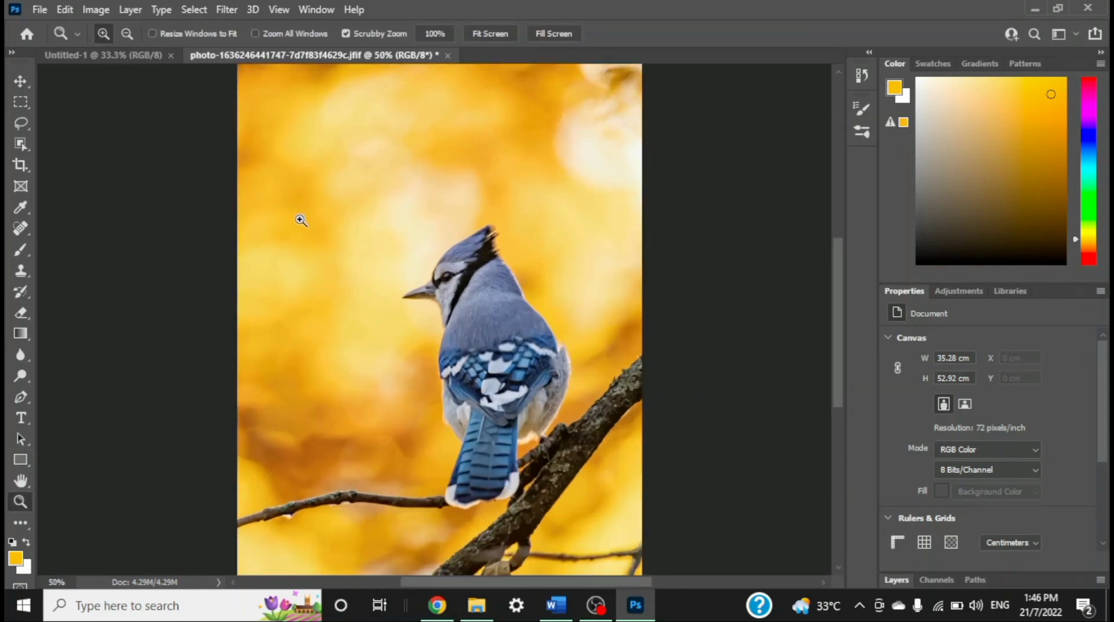
scroll(525, 386, down, 1)
scroll(524, 385, down, 1)
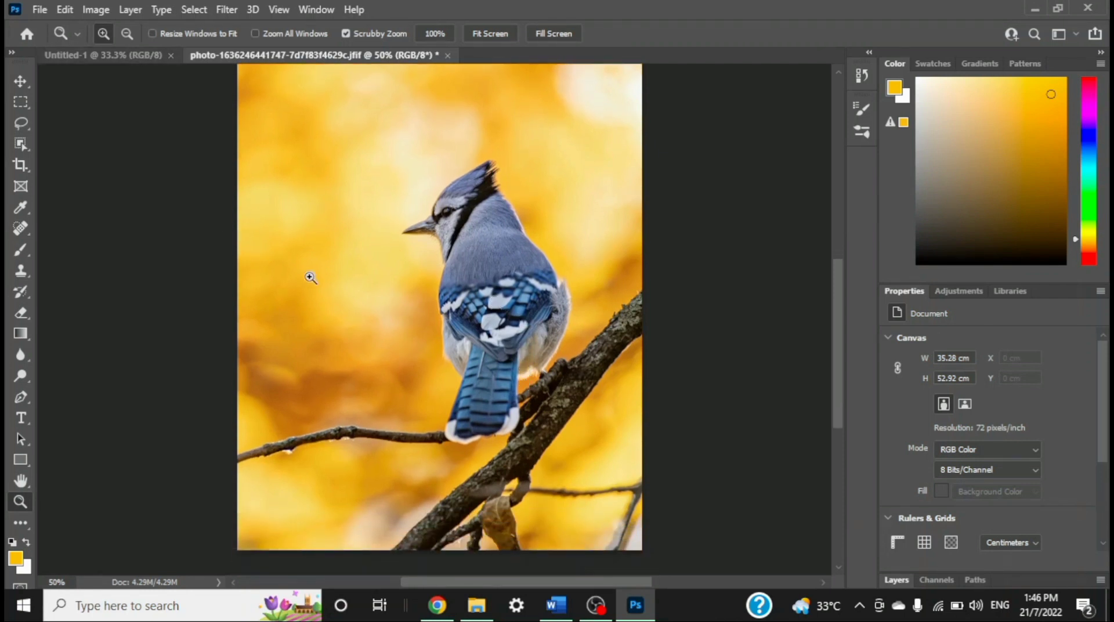
click(475, 349)
scroll(467, 347, down, 1)
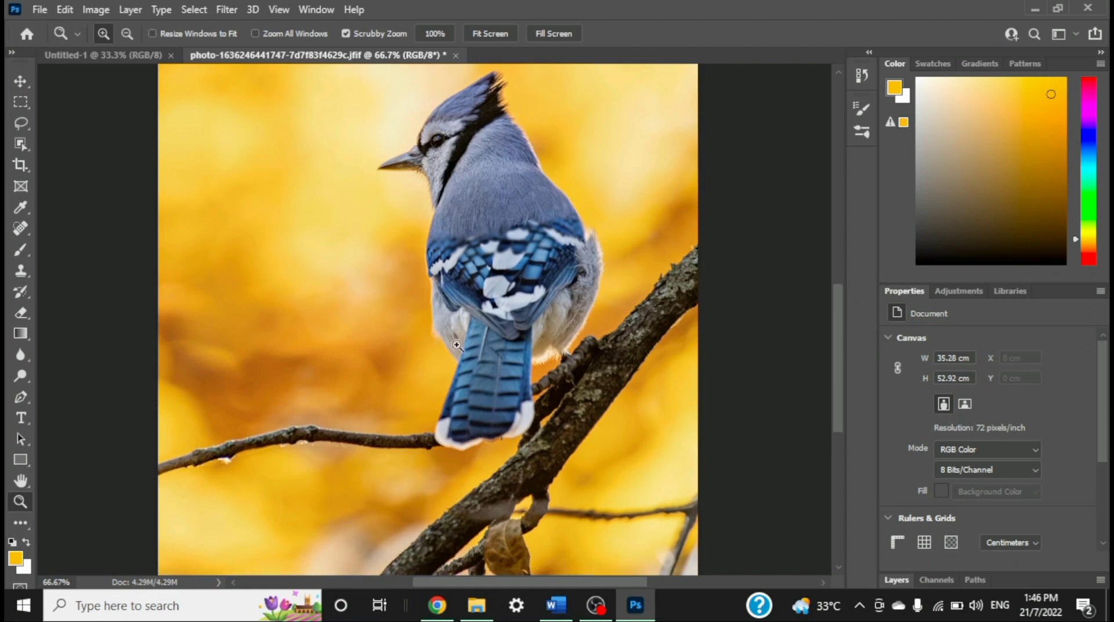
click(24, 359)
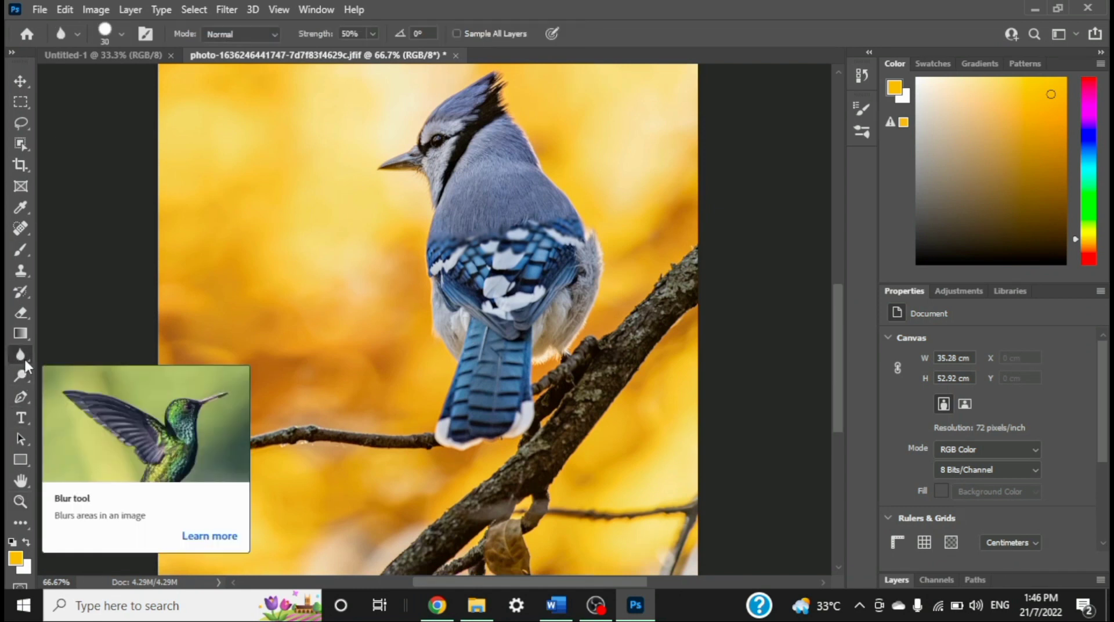
click(146, 34)
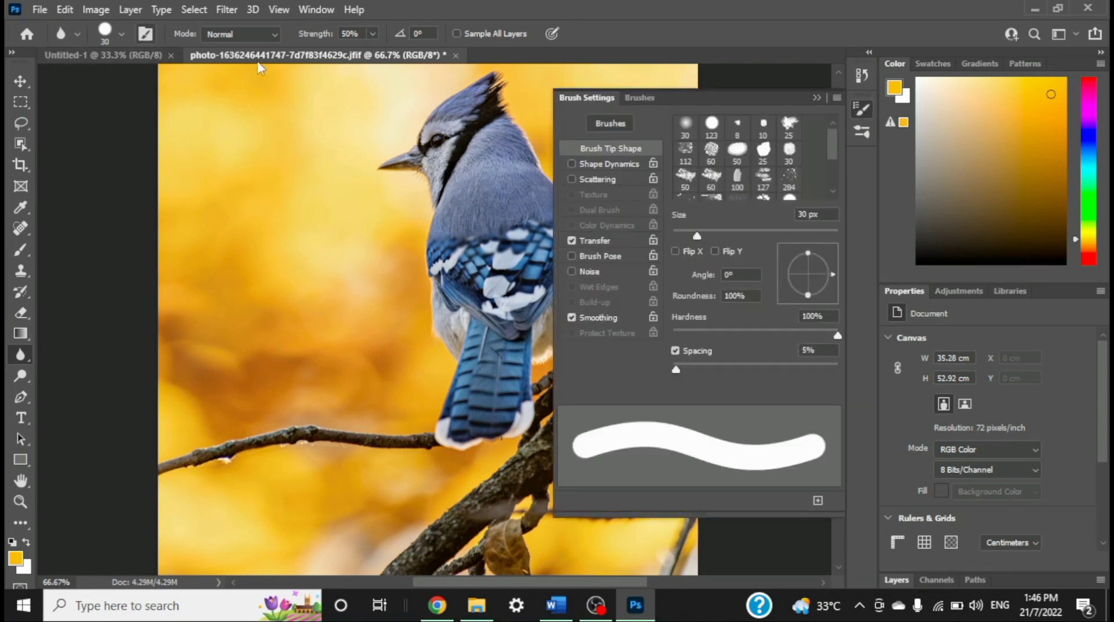
click(711, 129)
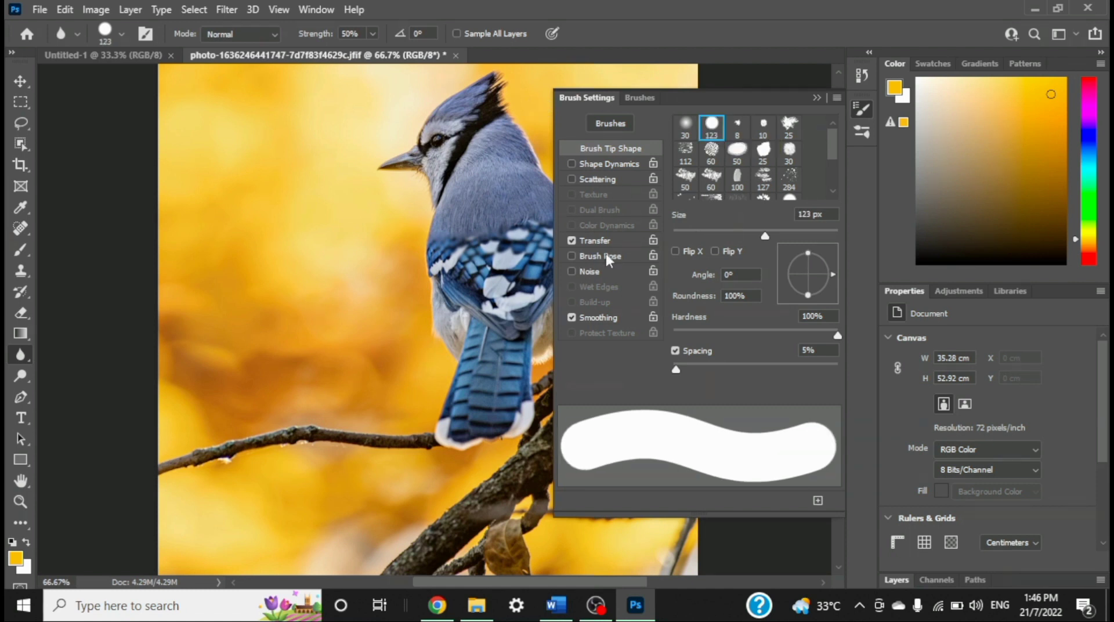
click(818, 98)
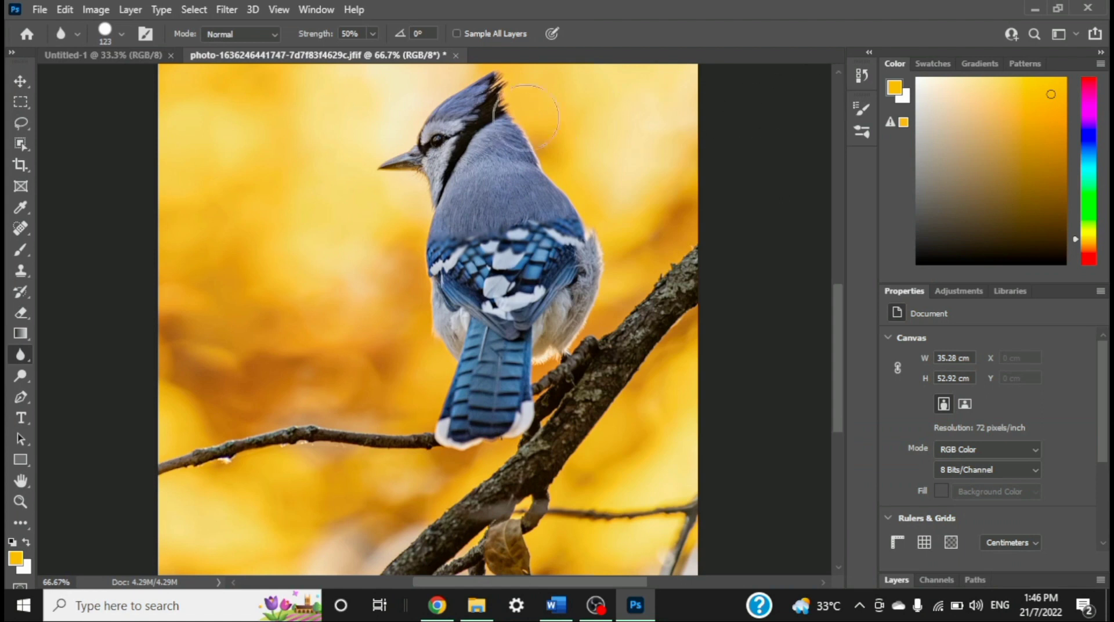
Reduce the Blur tool's brush size to 45 px, keeping its hardness at 100%
click(122, 38)
drag(149, 82, 136, 85)
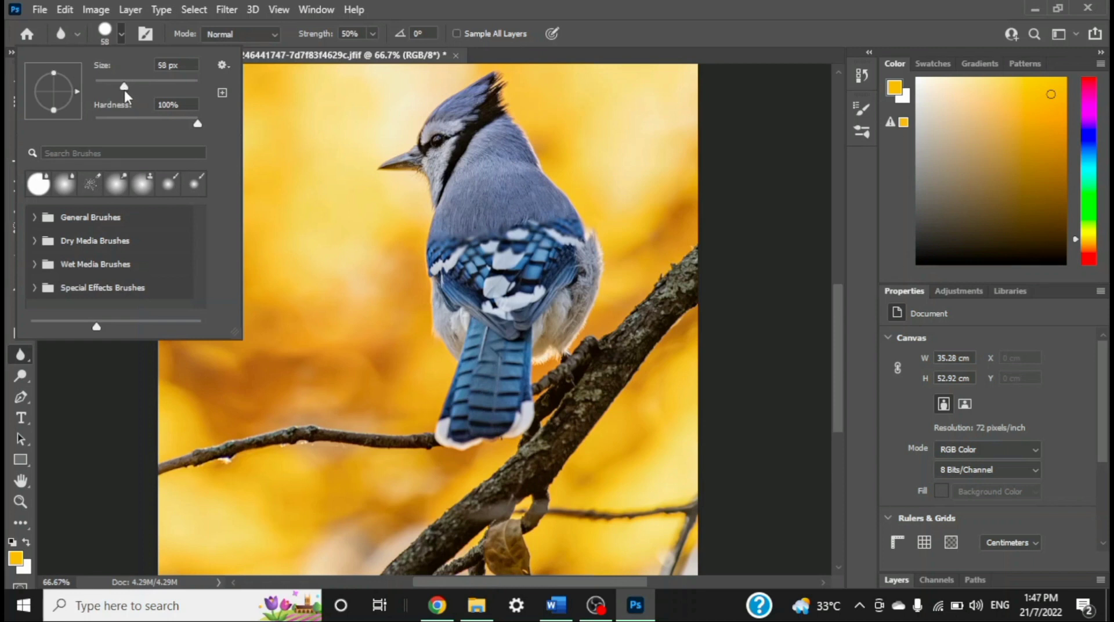
drag(124, 89, 117, 88)
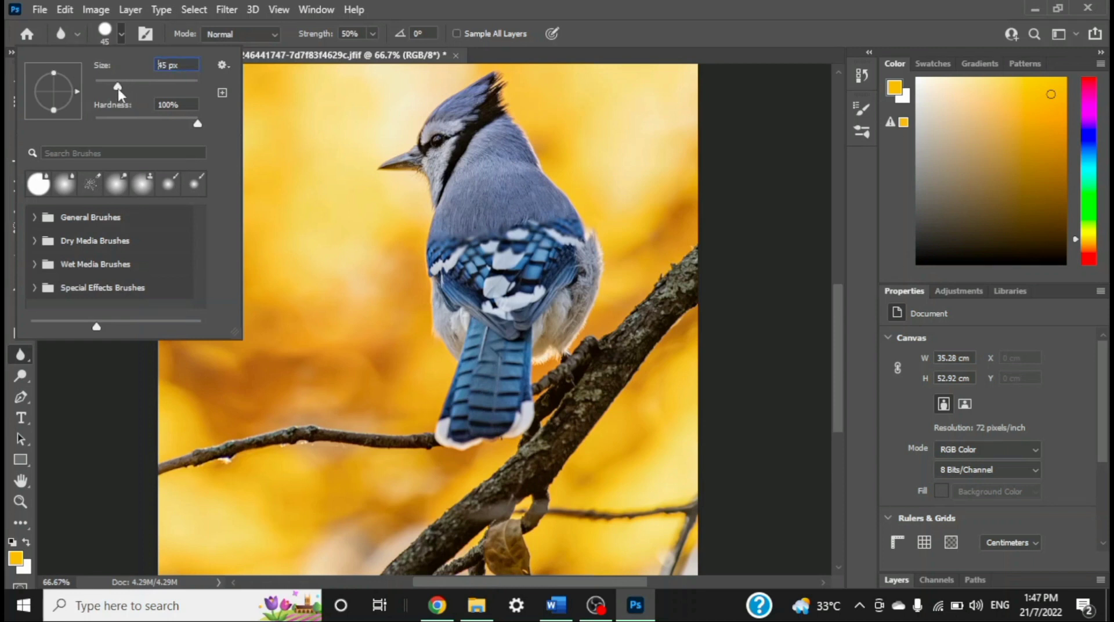
click(474, 125)
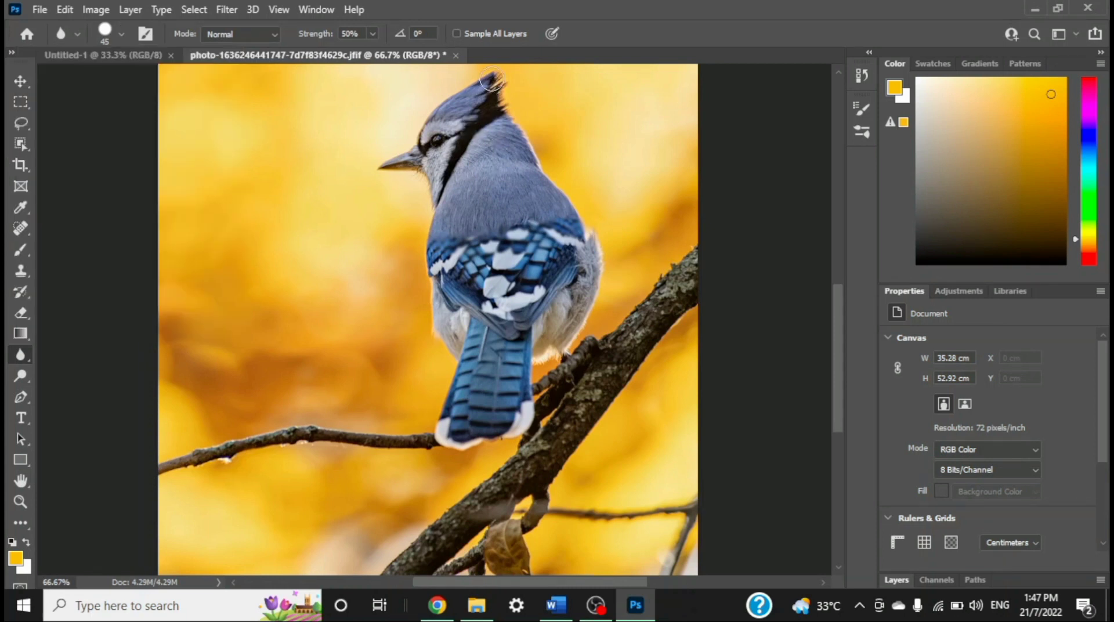
Blur the whole bird from its head and beak over the wings down to the tail, leaving the background and branches untouched
mouse_move(486, 83)
mouse_down()
mouse_move(430, 111)
mouse_move(381, 162)
mouse_move(454, 139)
mouse_move(468, 118)
mouse_move(382, 159)
mouse_move(431, 142)
mouse_move(492, 82)
mouse_move(494, 119)
mouse_move(456, 149)
mouse_move(435, 194)
mouse_move(440, 160)
mouse_move(491, 88)
mouse_move(527, 173)
mouse_move(520, 135)
mouse_move(529, 182)
mouse_move(586, 249)
mouse_move(585, 269)
mouse_move(568, 330)
mouse_move(522, 354)
mouse_move(523, 394)
mouse_move(504, 428)
mouse_move(470, 443)
mouse_move(443, 428)
mouse_move(459, 336)
mouse_up()
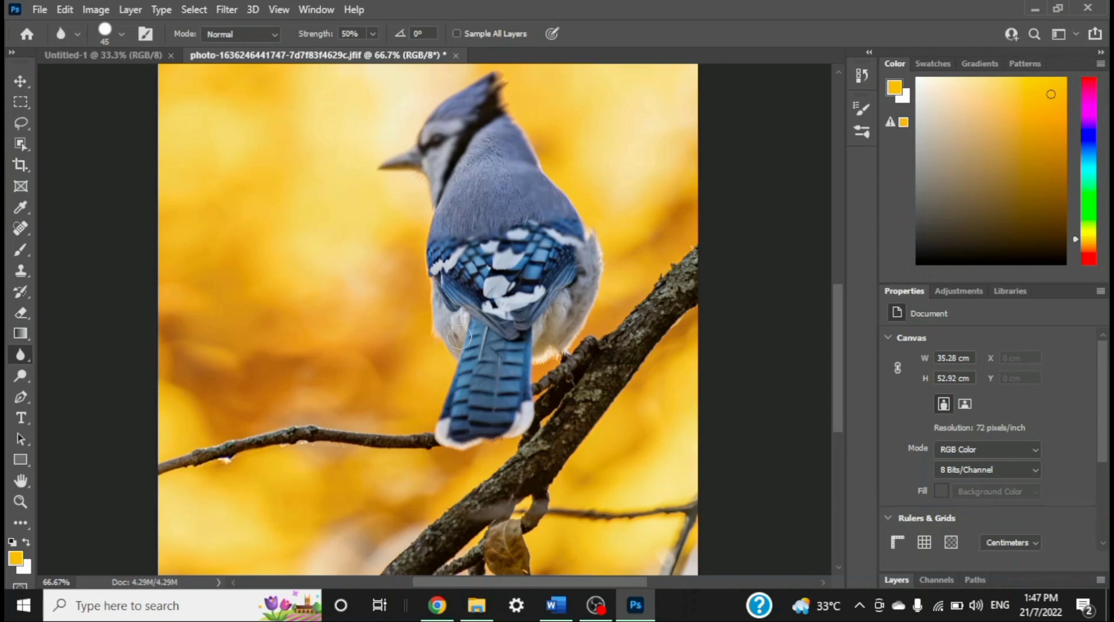
mouse_move(442, 297)
mouse_down()
mouse_move(445, 185)
mouse_move(428, 266)
mouse_up()
mouse_move(483, 296)
mouse_down()
mouse_move(454, 229)
mouse_move(493, 295)
mouse_move(516, 242)
mouse_move(512, 323)
mouse_move(542, 241)
mouse_move(547, 278)
mouse_move(533, 288)
mouse_move(503, 386)
mouse_move(517, 358)
mouse_move(524, 333)
mouse_move(481, 415)
mouse_move(456, 434)
mouse_move(503, 435)
mouse_move(522, 418)
mouse_move(529, 327)
mouse_move(543, 330)
mouse_move(582, 261)
mouse_move(576, 298)
mouse_move(588, 257)
mouse_move(557, 207)
mouse_move(497, 157)
mouse_move(526, 227)
mouse_move(490, 140)
mouse_move(471, 143)
mouse_move(457, 169)
mouse_move(485, 146)
mouse_move(449, 198)
mouse_move(487, 181)
mouse_move(444, 230)
mouse_move(497, 219)
mouse_move(454, 251)
mouse_move(491, 186)
mouse_move(497, 228)
mouse_move(532, 236)
mouse_move(515, 232)
mouse_move(473, 262)
mouse_move(590, 245)
mouse_move(535, 301)
mouse_move(557, 236)
mouse_move(490, 285)
mouse_move(503, 230)
mouse_move(465, 306)
mouse_move(454, 250)
mouse_move(435, 282)
mouse_move(463, 149)
mouse_move(486, 99)
mouse_move(388, 161)
mouse_move(439, 146)
mouse_move(431, 211)
mouse_move(445, 293)
mouse_move(482, 356)
mouse_move(518, 291)
mouse_move(524, 169)
mouse_move(563, 226)
mouse_move(559, 198)
mouse_move(589, 277)
mouse_move(558, 355)
mouse_move(530, 363)
mouse_move(518, 409)
mouse_move(456, 443)
mouse_move(439, 423)
mouse_move(458, 363)
mouse_up()
drag(434, 315, 427, 164)
drag(428, 164, 475, 102)
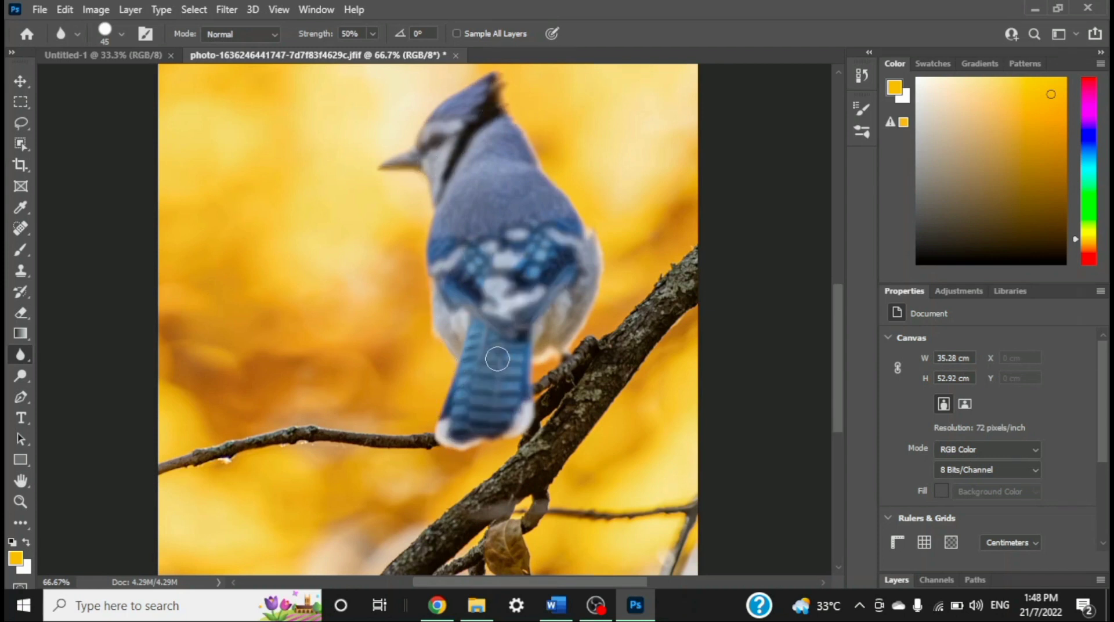
Save the blurred photo in the Graphic folder as a JPEG named BLUR TOOL with quality 10, and close Photoshop
click(61, 10)
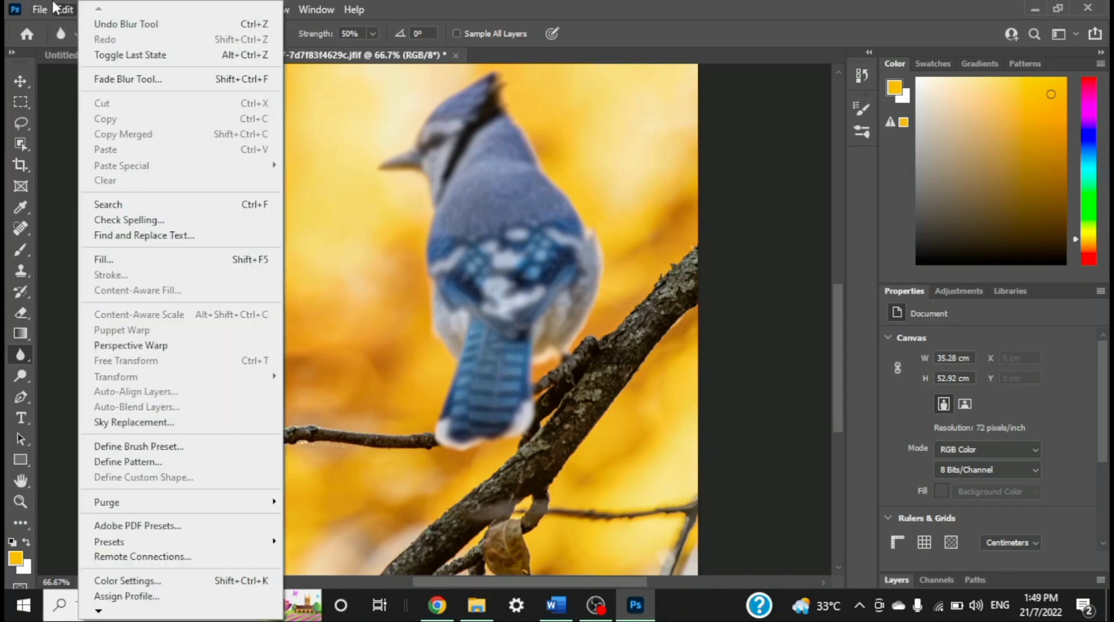
mouse_move(43, 9)
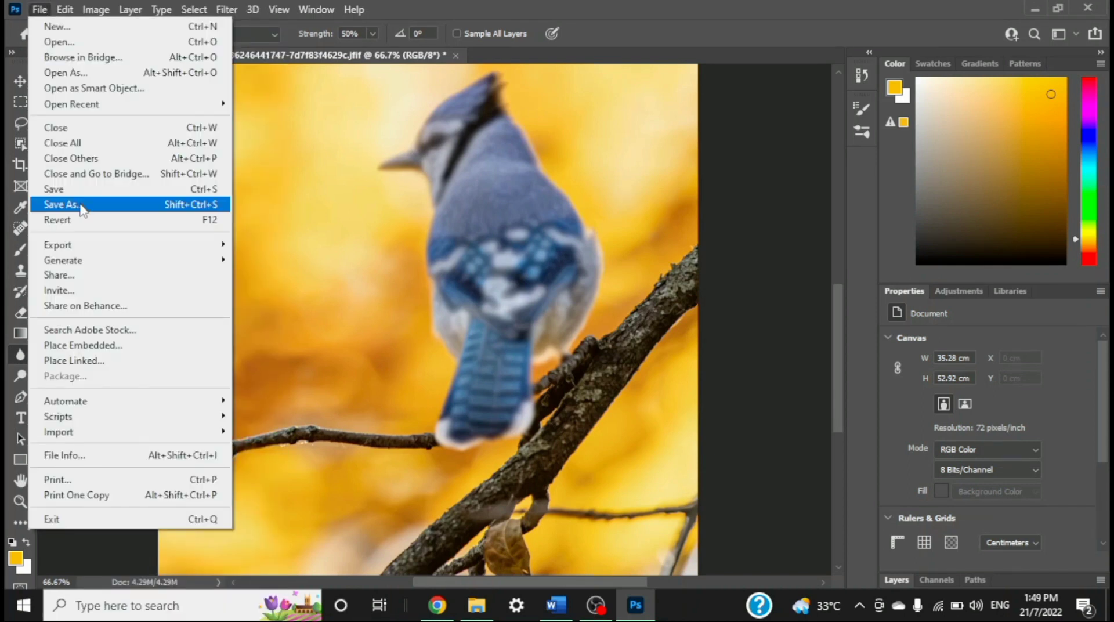
click(81, 209)
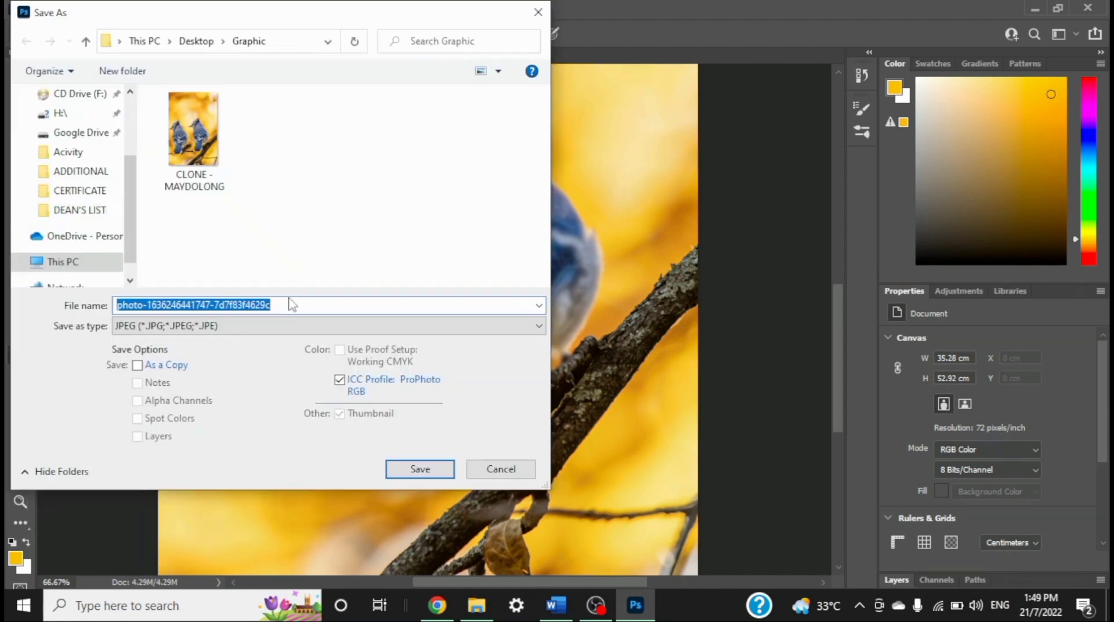
text(BLIU)
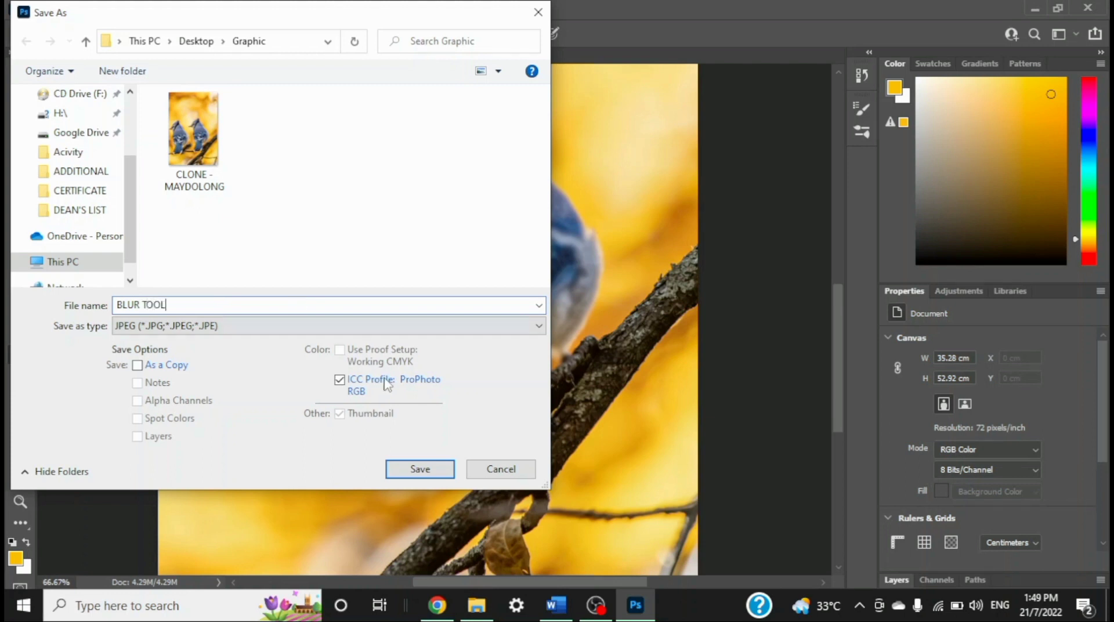
click(423, 467)
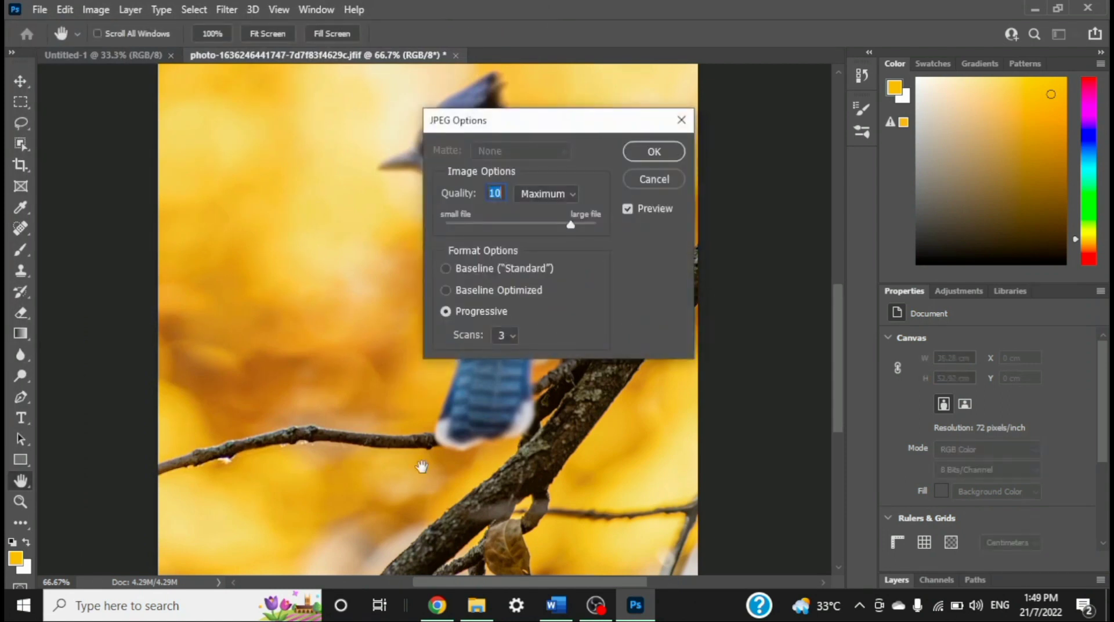
click(654, 152)
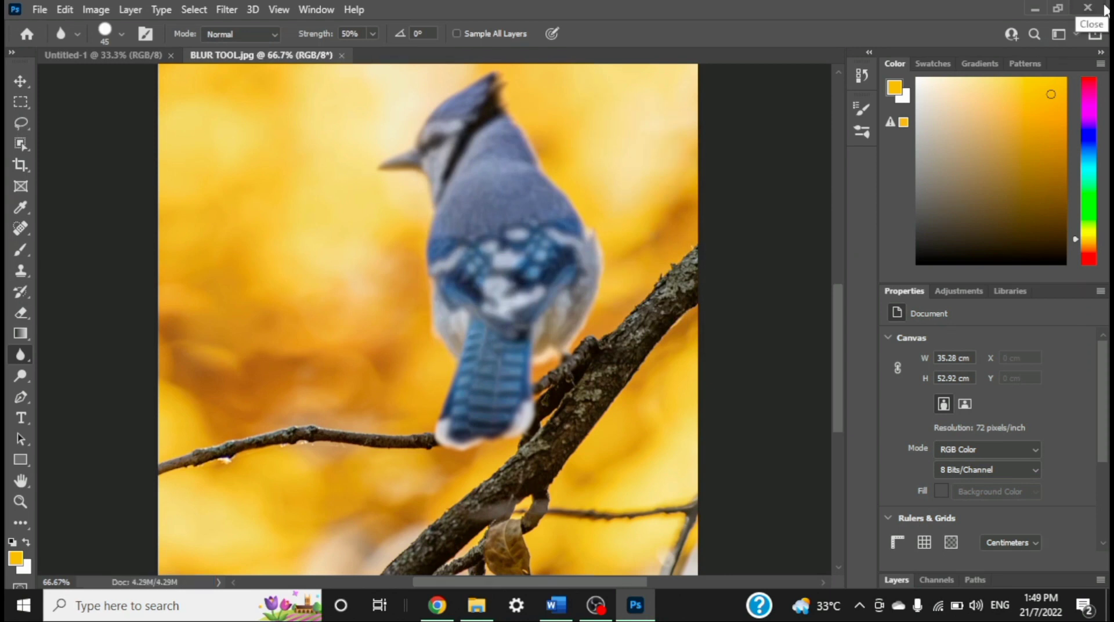
click(1105, 8)
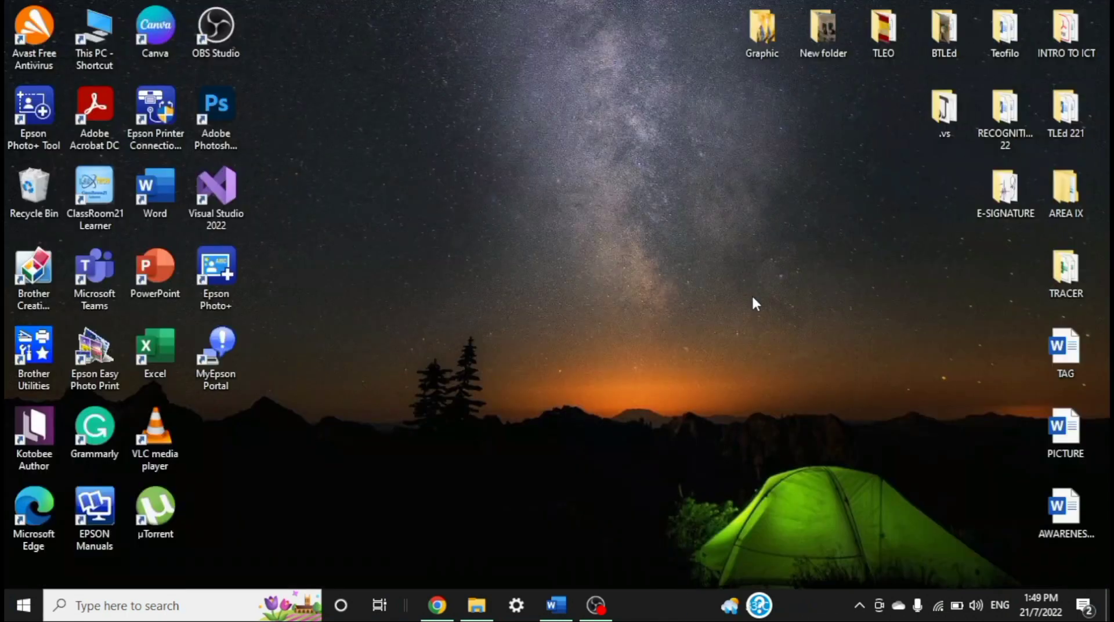
Open the BLUR TOOL image from the desktop's Graphic folder, examine the blurred bird up close, and close the viewer and folder
double_click(761, 35)
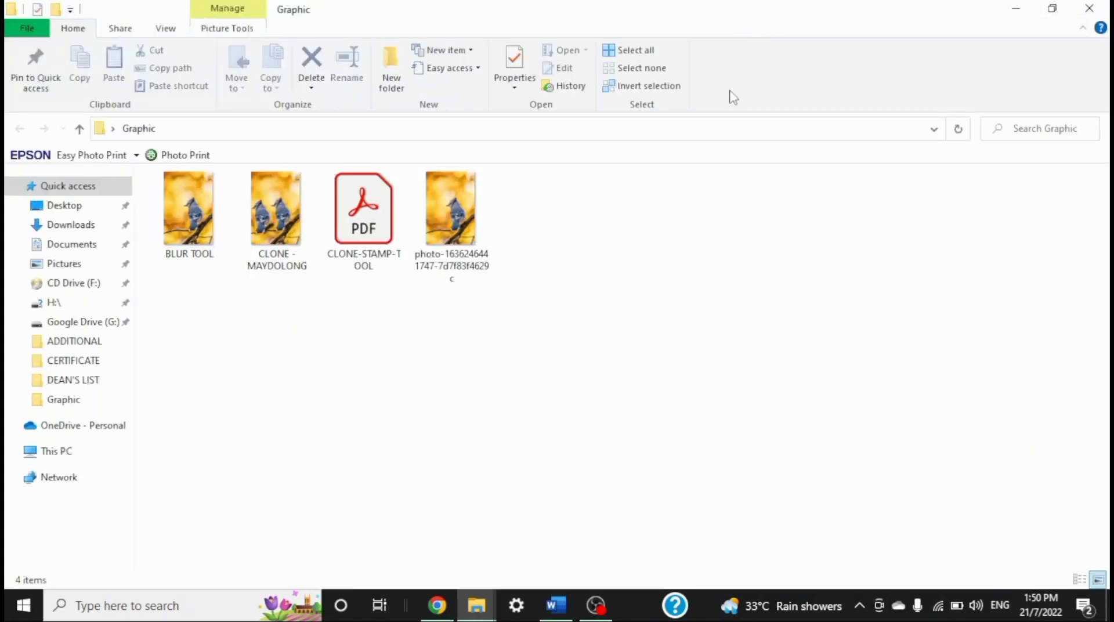
double_click(181, 232)
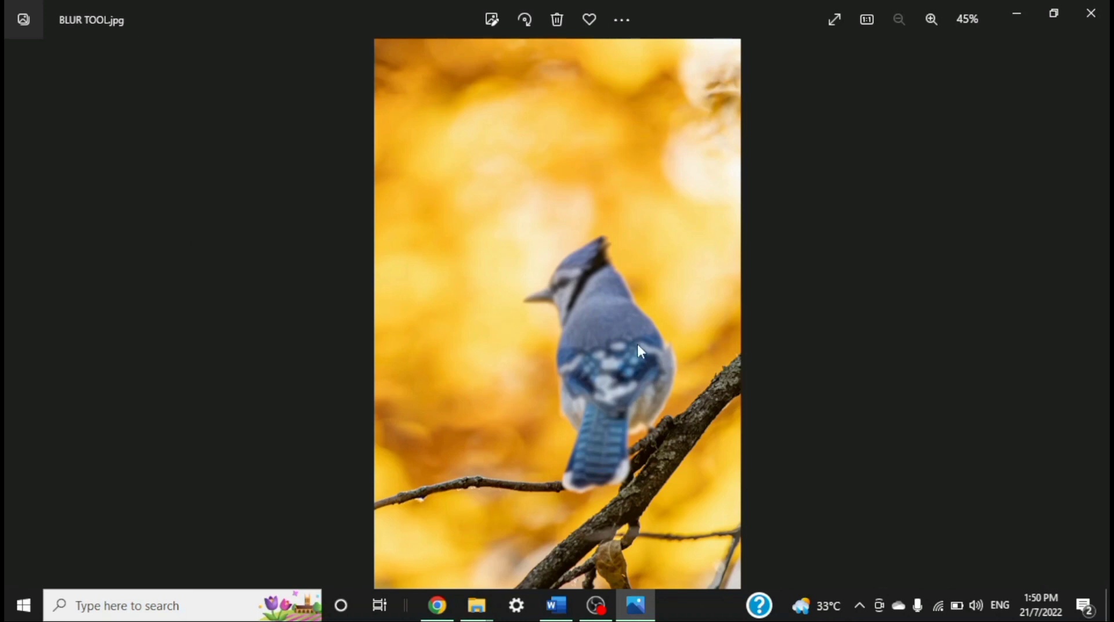
scroll(637, 343, up, 2)
drag(639, 351, 673, 271)
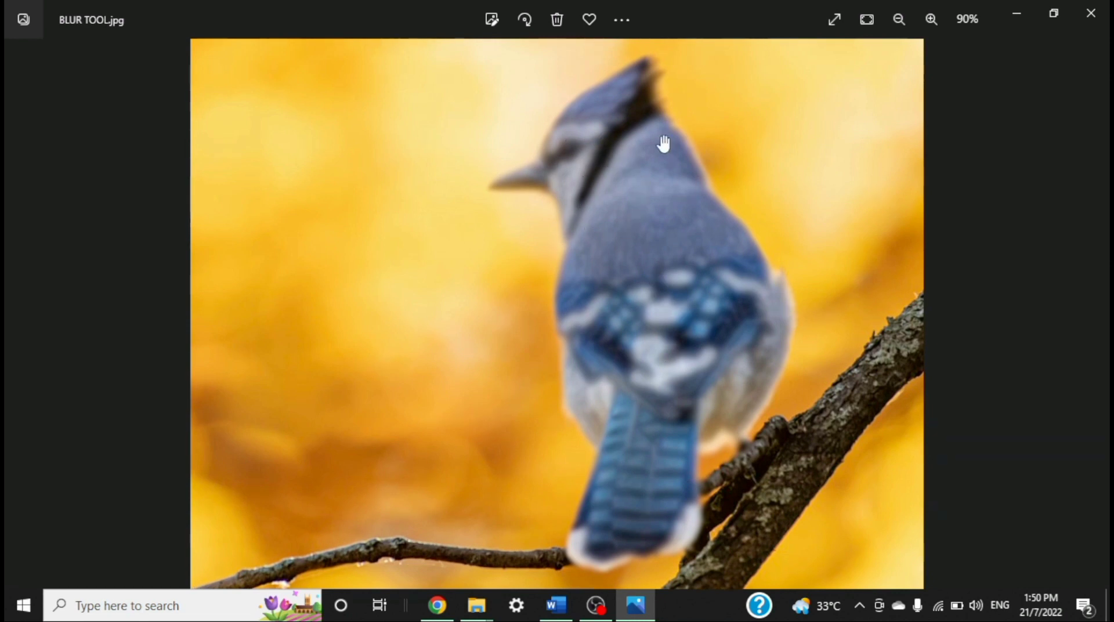
click(1093, 14)
click(1094, 8)
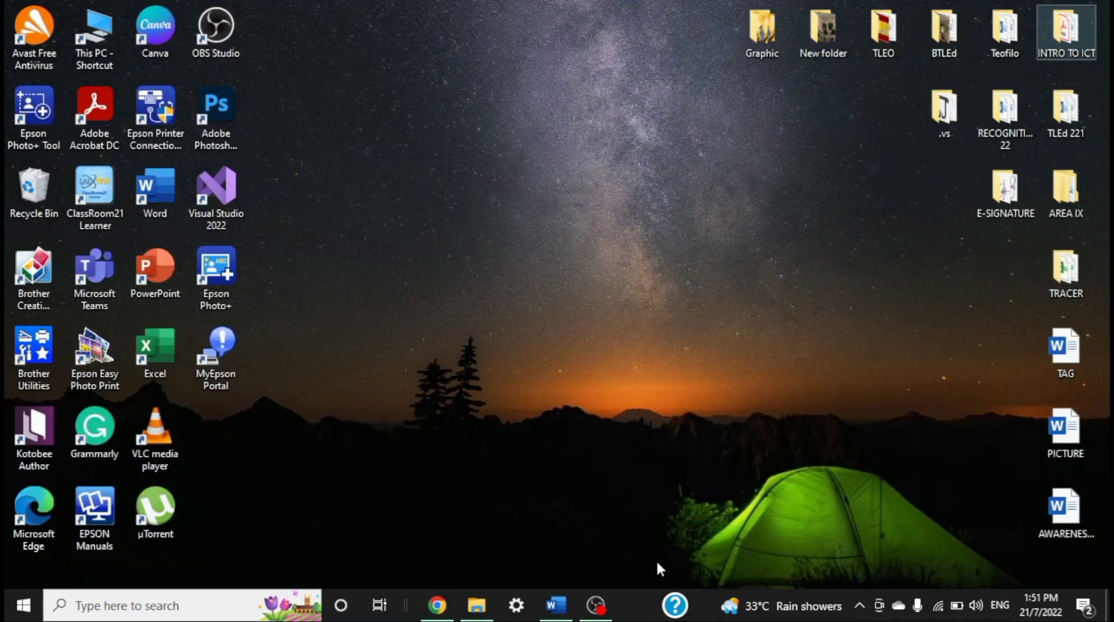